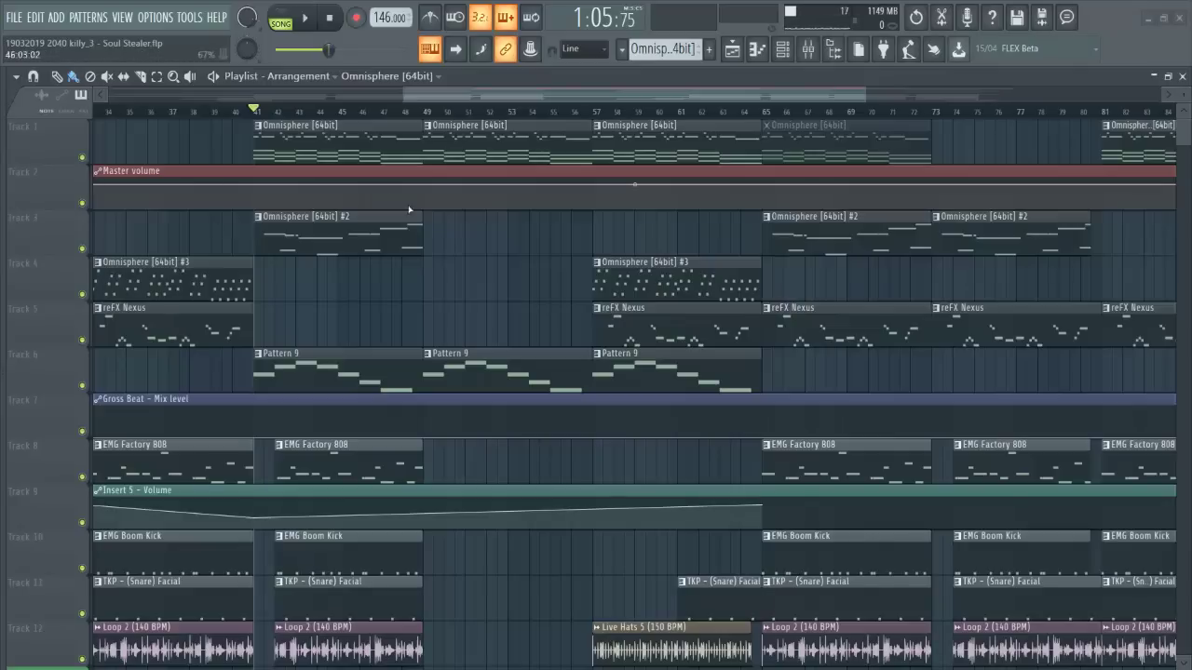
# Audition the arrangement around bar 49 and place the playhead at bar 65.
pyautogui.scroll(-2, 447, 242)
pyautogui.scroll(2, 440, 230)
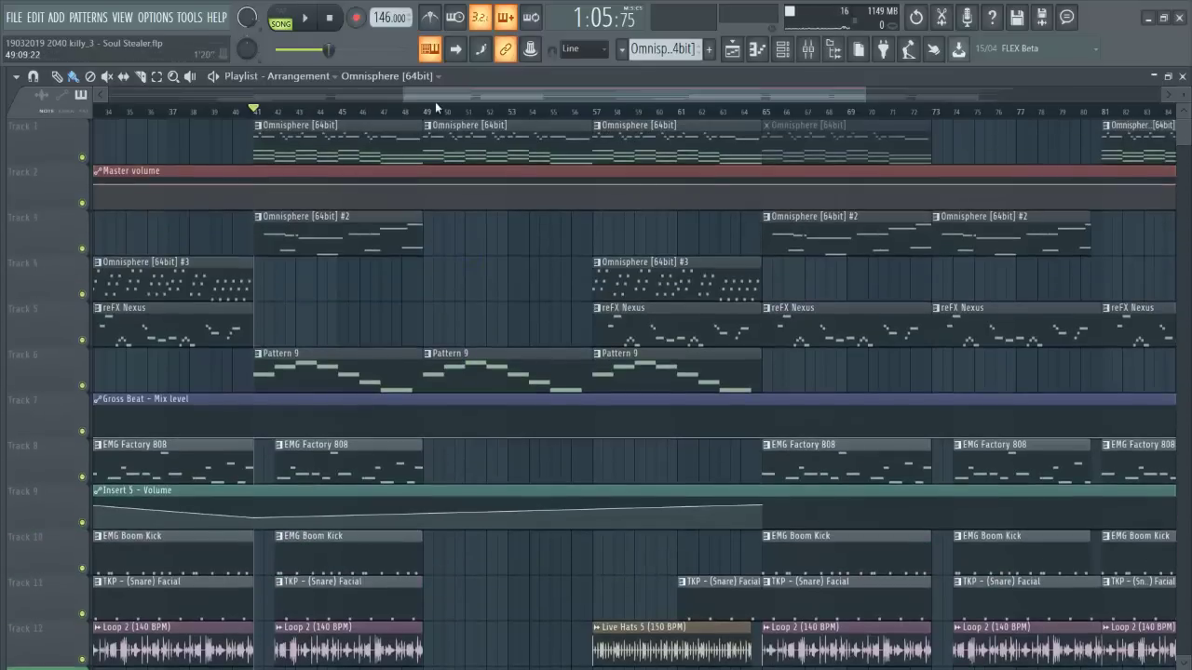
pyautogui.press('space')
pyautogui.click(412, 111)
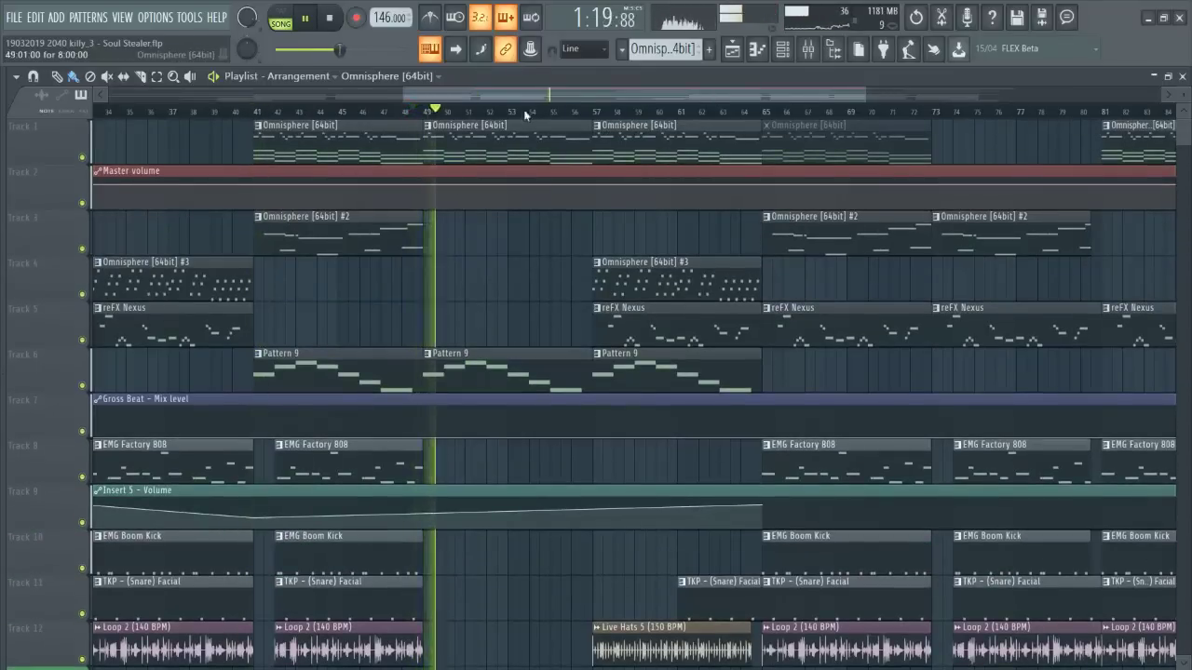
pyautogui.press('space')
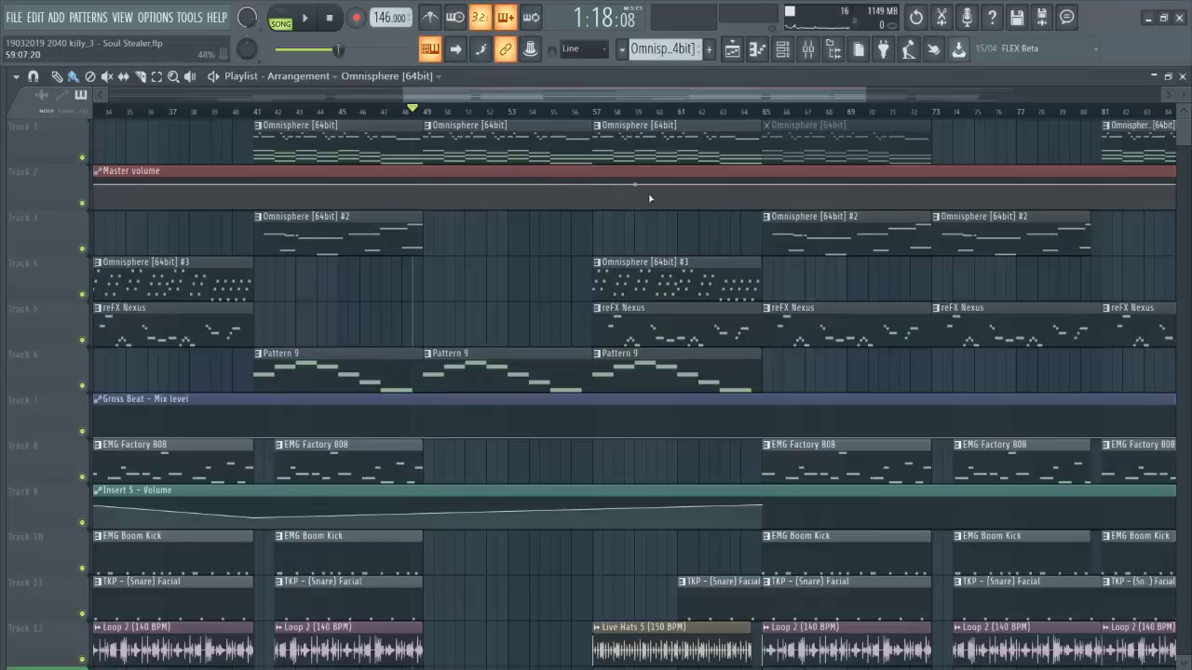
pyautogui.click(762, 112)
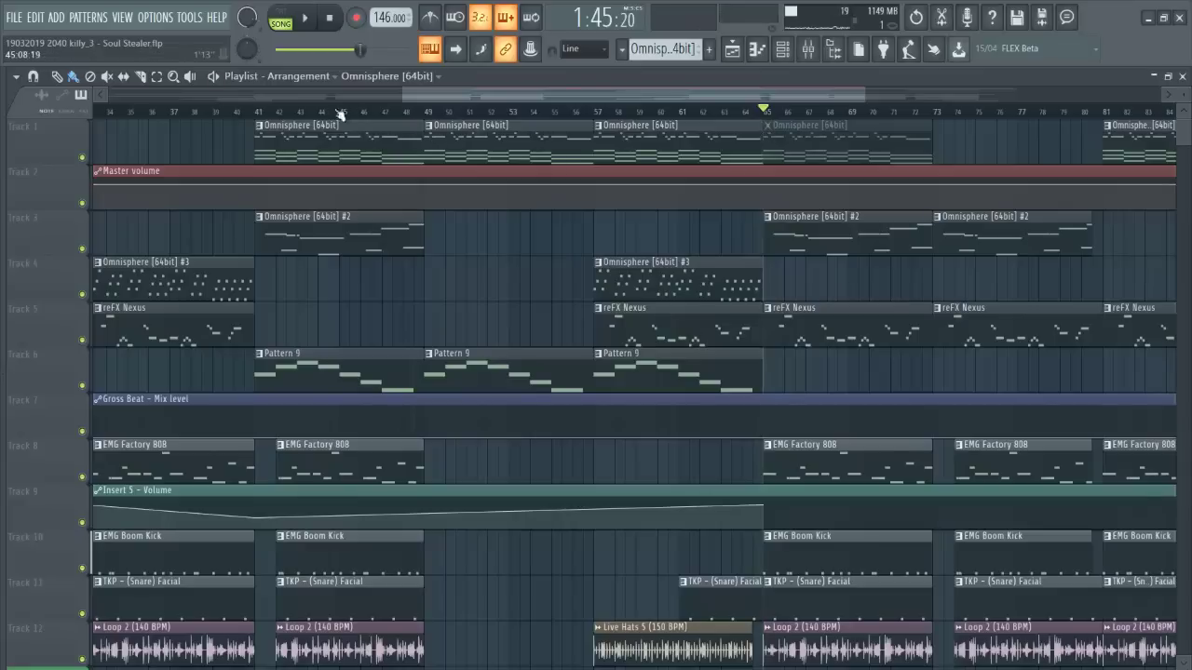
# Open the mixer, select the Master track, and move the mixer lower so the upper playlist tracks stay in view.
pyautogui.click(122, 17)
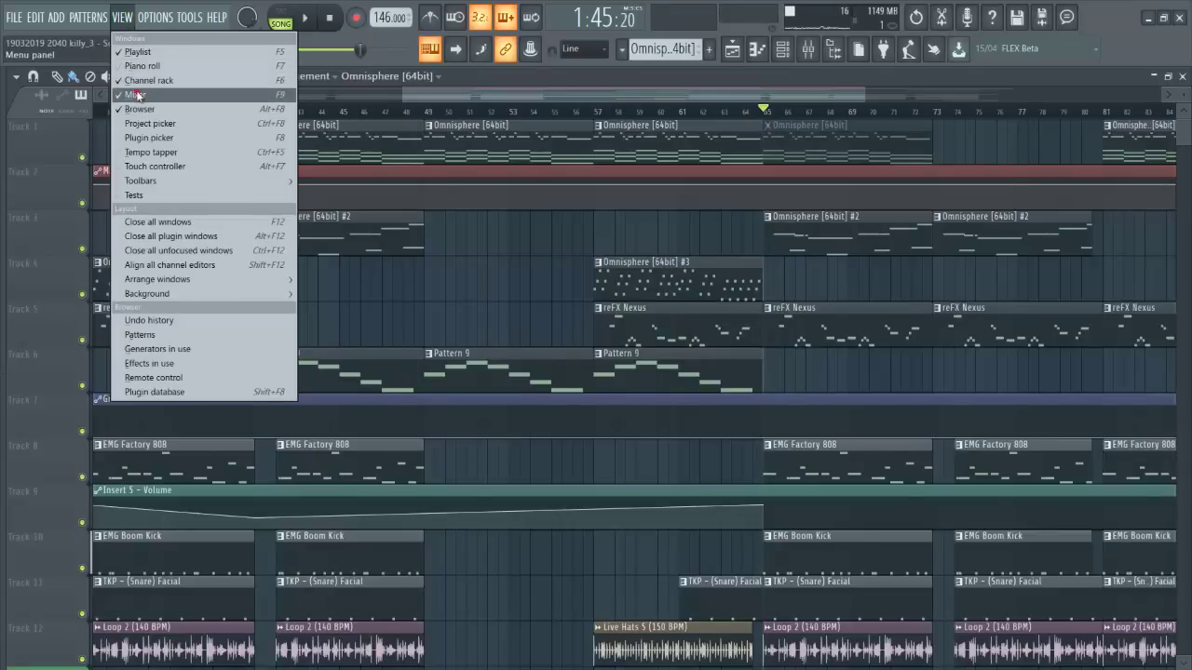
pyautogui.click(138, 94)
pyautogui.moveTo(322, 200); pyautogui.dragTo(477, 173)
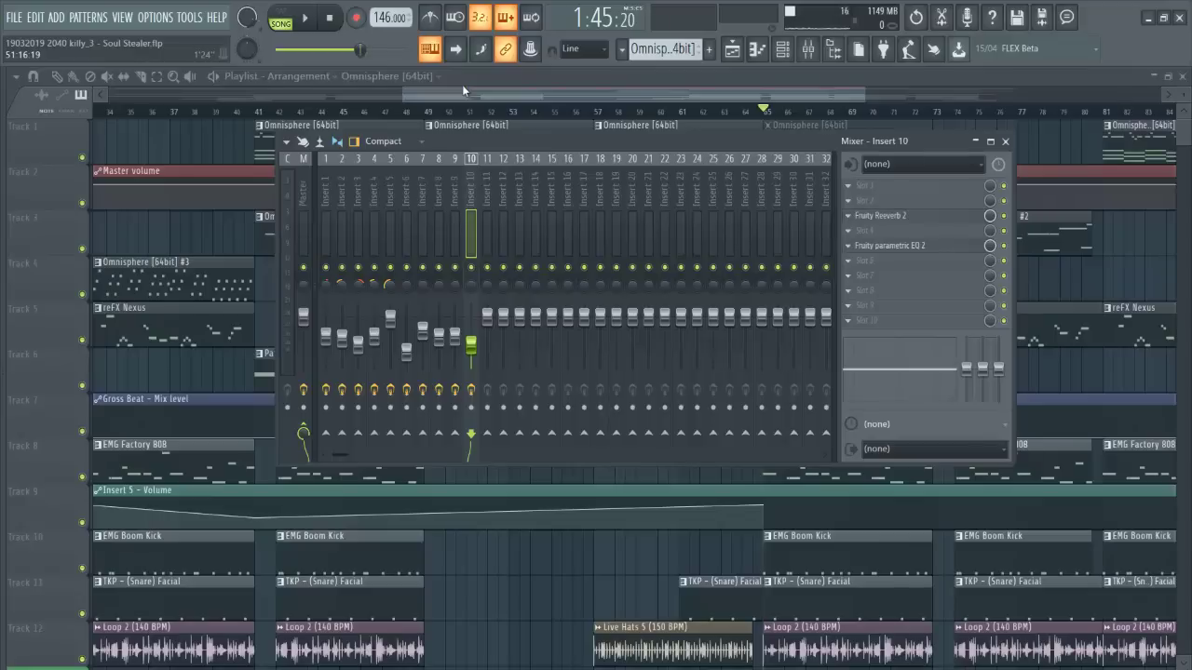
pyautogui.click(310, 175)
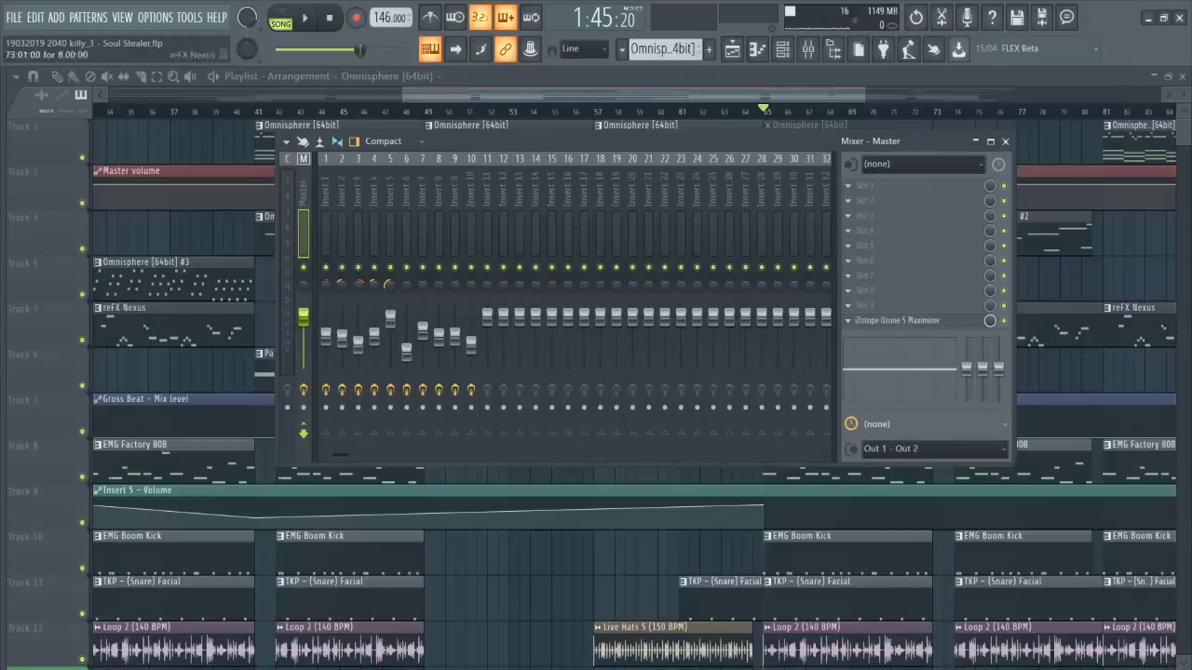
pyautogui.moveTo(832, 148); pyautogui.dragTo(761, 315)
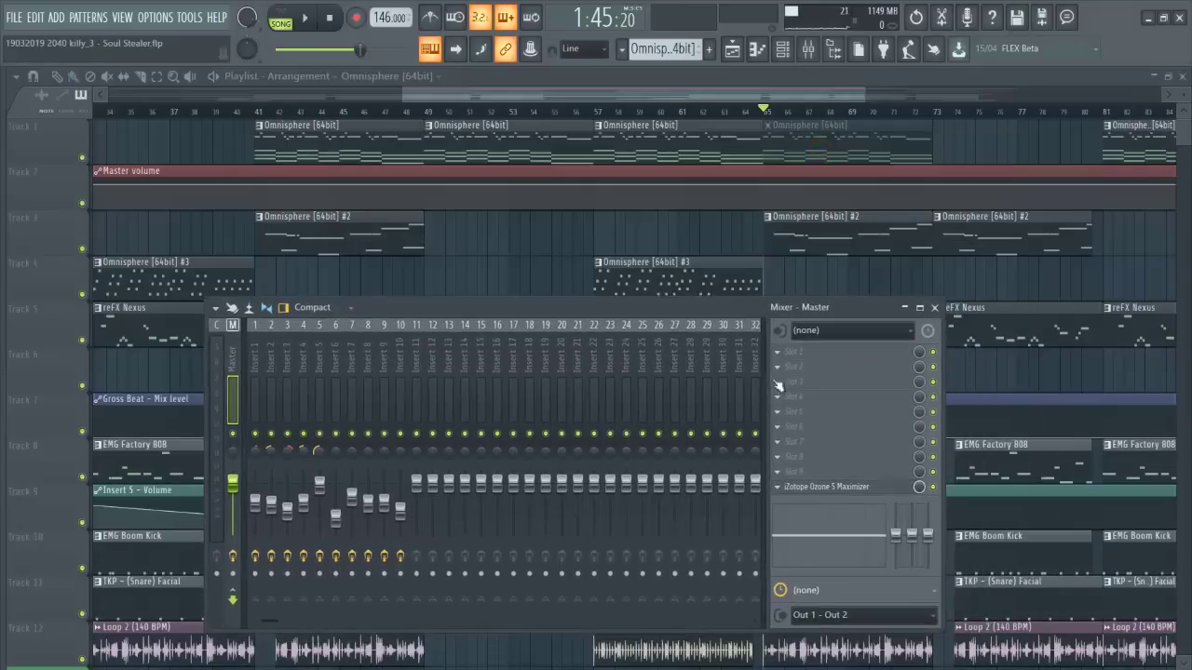
# Load Fruity Love Philter into effect slot 4 of the Master track.
pyautogui.click(791, 398)
pyautogui.moveTo(790, 345)
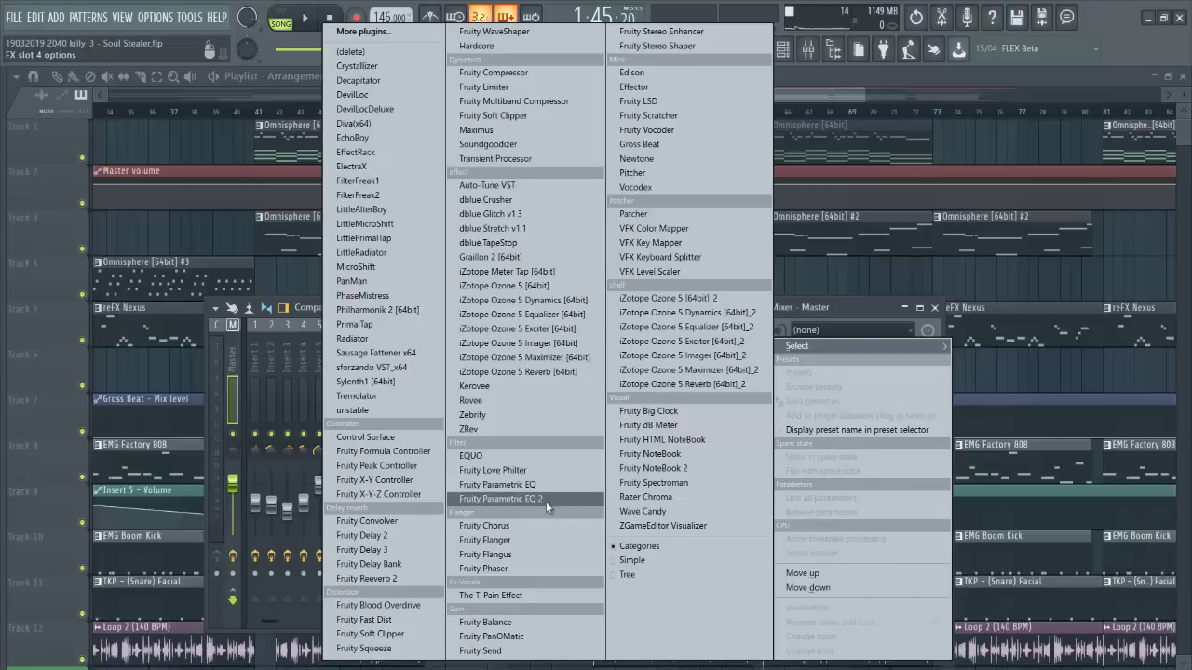
pyautogui.click(479, 472)
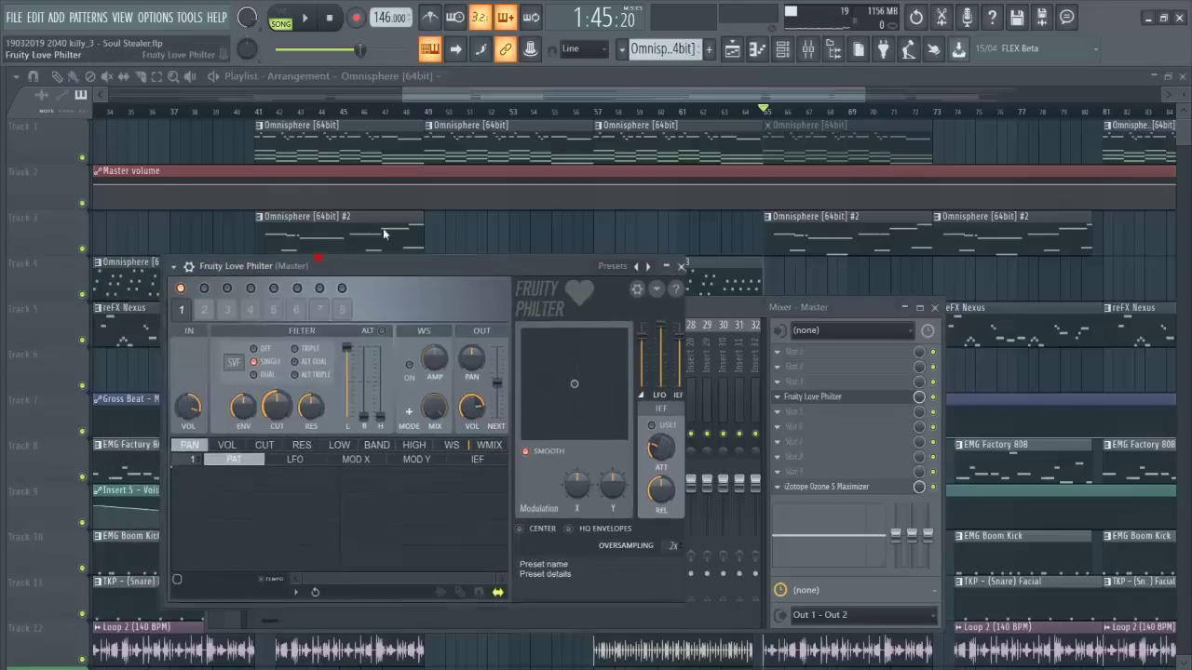
pyautogui.moveTo(352, 265); pyautogui.dragTo(400, 151)
# Apply the Simple lowpass filter preset to Fruity Love Philter.
pyautogui.click(221, 155)
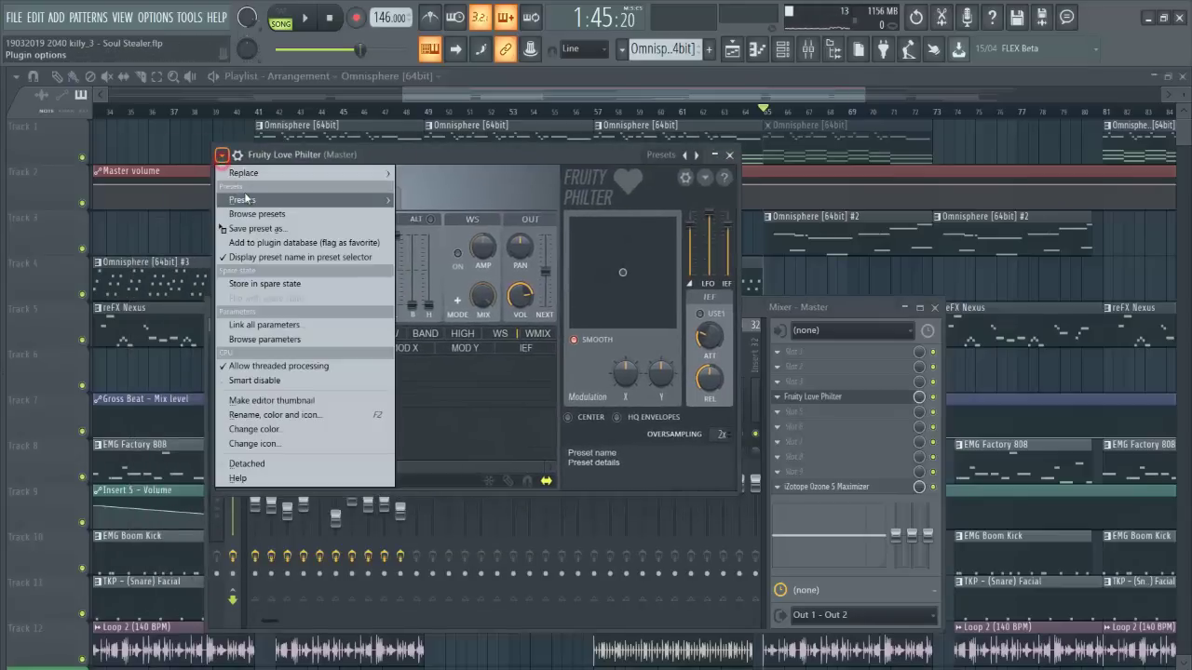
pyautogui.moveTo(244, 199)
pyautogui.moveTo(402, 207)
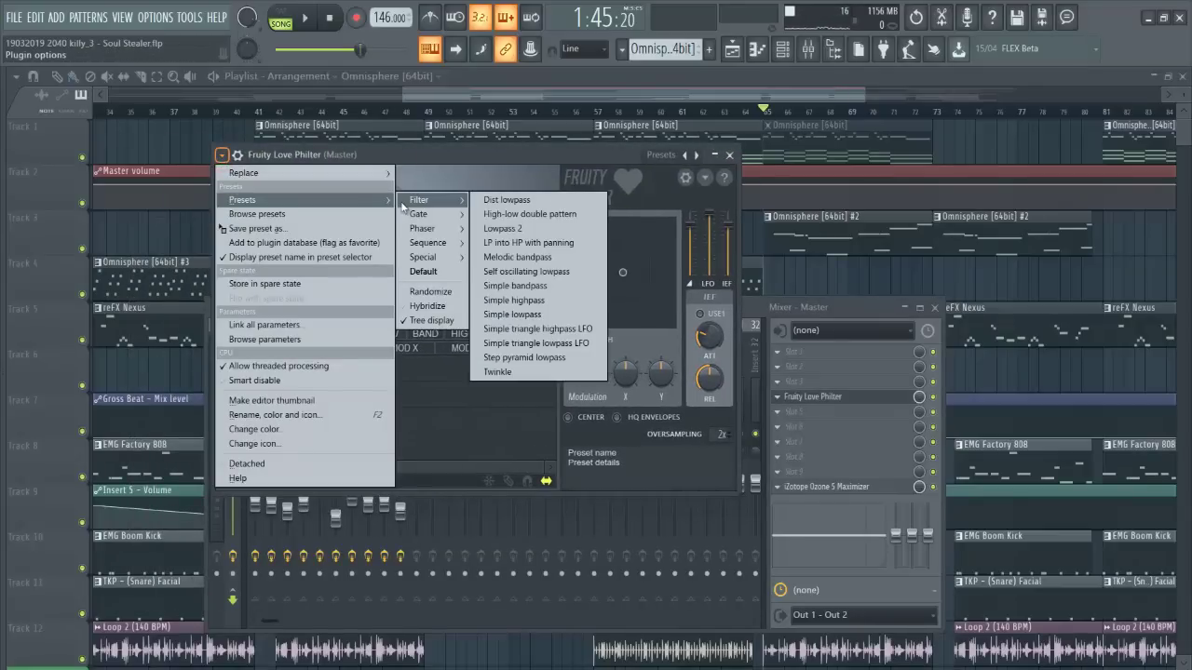
pyautogui.click(505, 317)
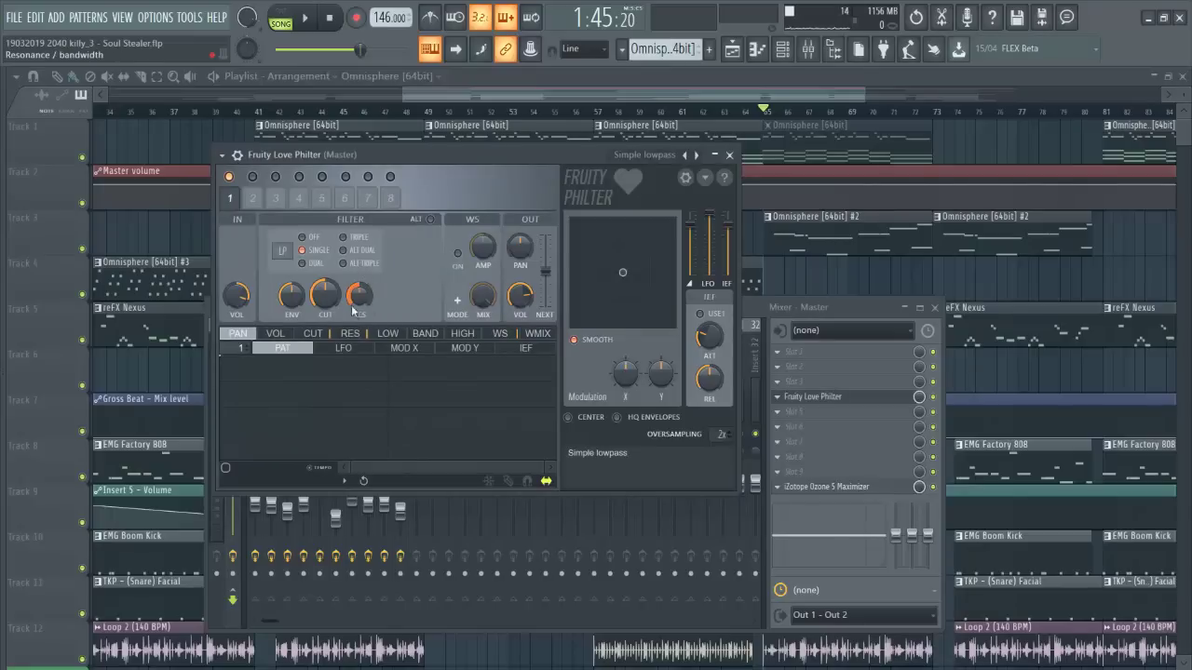
# Turn filter 1's resonance all the way down and its cutoff frequency all the way up in Fruity Love Philter.
pyautogui.moveTo(359, 298); pyautogui.dragTo(558, 379)
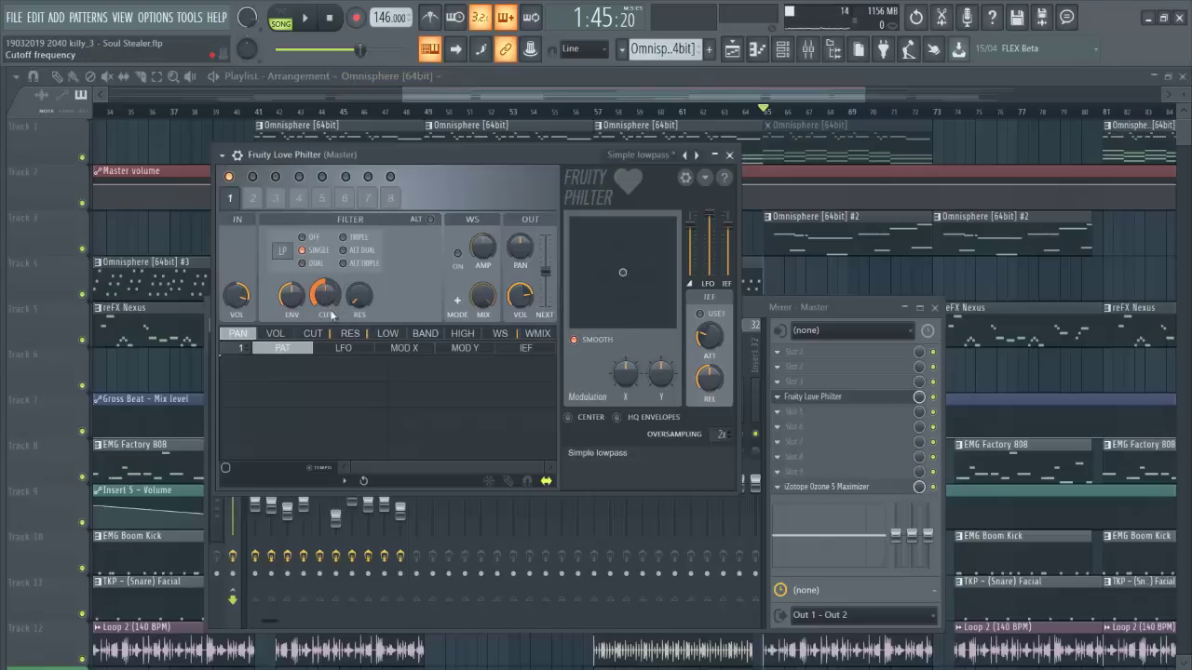
pyautogui.moveTo(397, 153); pyautogui.dragTo(405, 179)
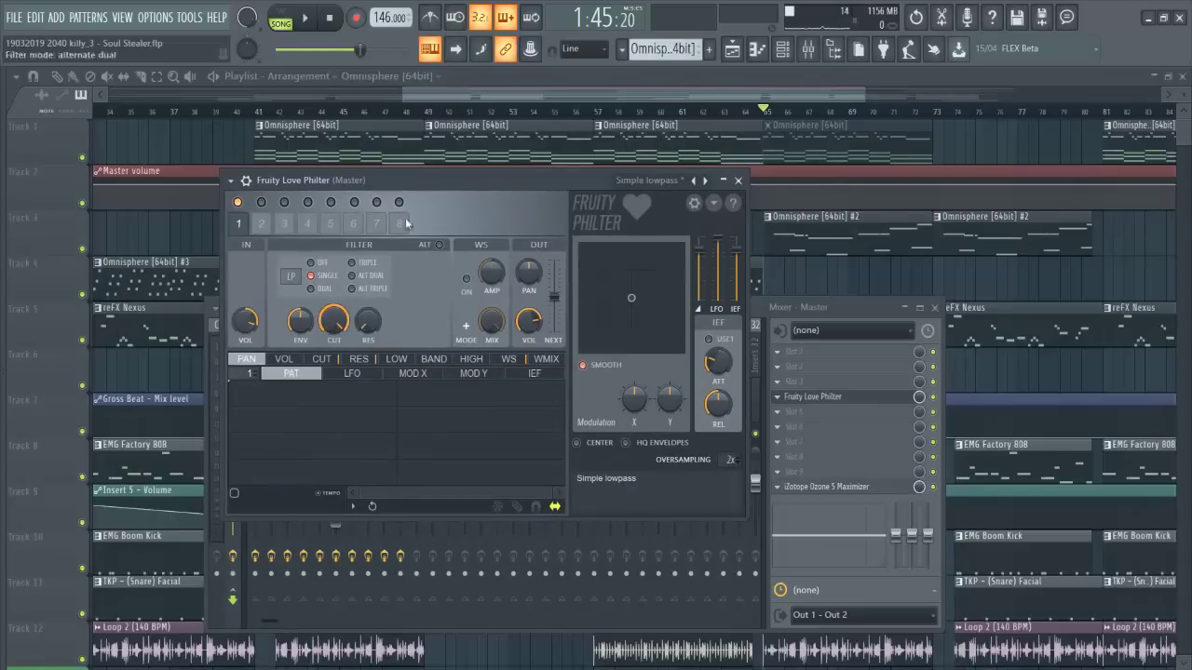
pyautogui.moveTo(426, 181); pyautogui.dragTo(426, 279)
# Select the playlist range from bar 47 to bar 65 and create an automation clip for Love Philter's filter 1 cutoff frequency.
pyautogui.click(475, 88)
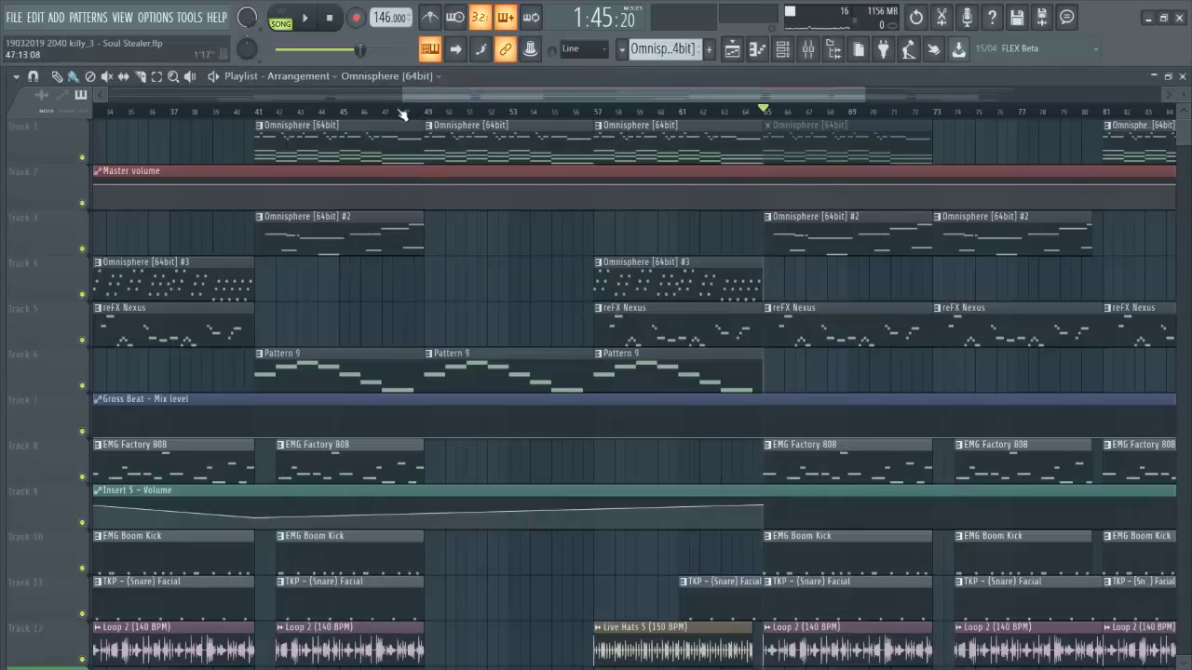
pyautogui.moveTo(384, 114); pyautogui.dragTo(764, 113)
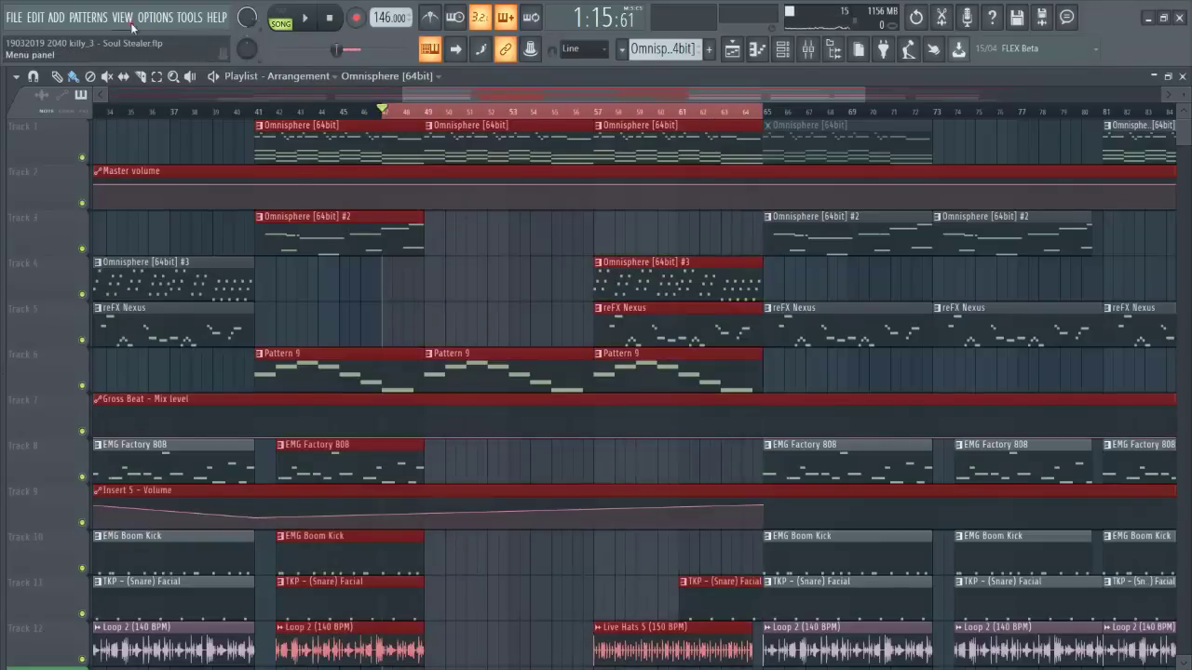
pyautogui.click(131, 26)
pyautogui.click(131, 99)
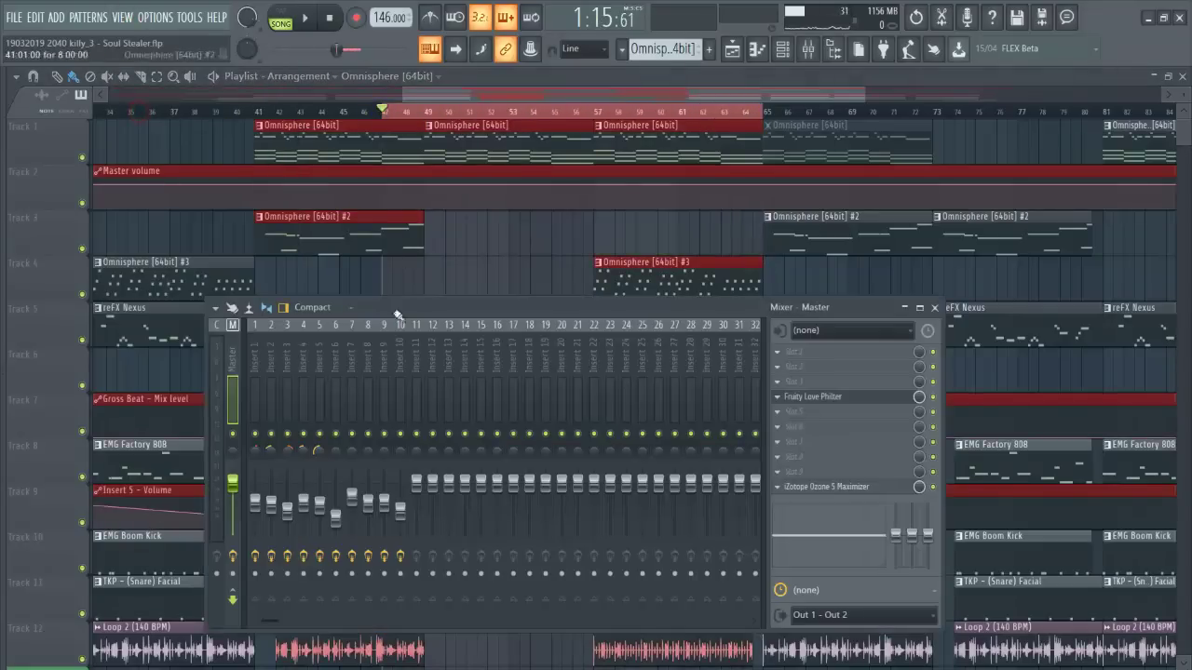
pyautogui.click(838, 400)
pyautogui.rightClick(332, 412)
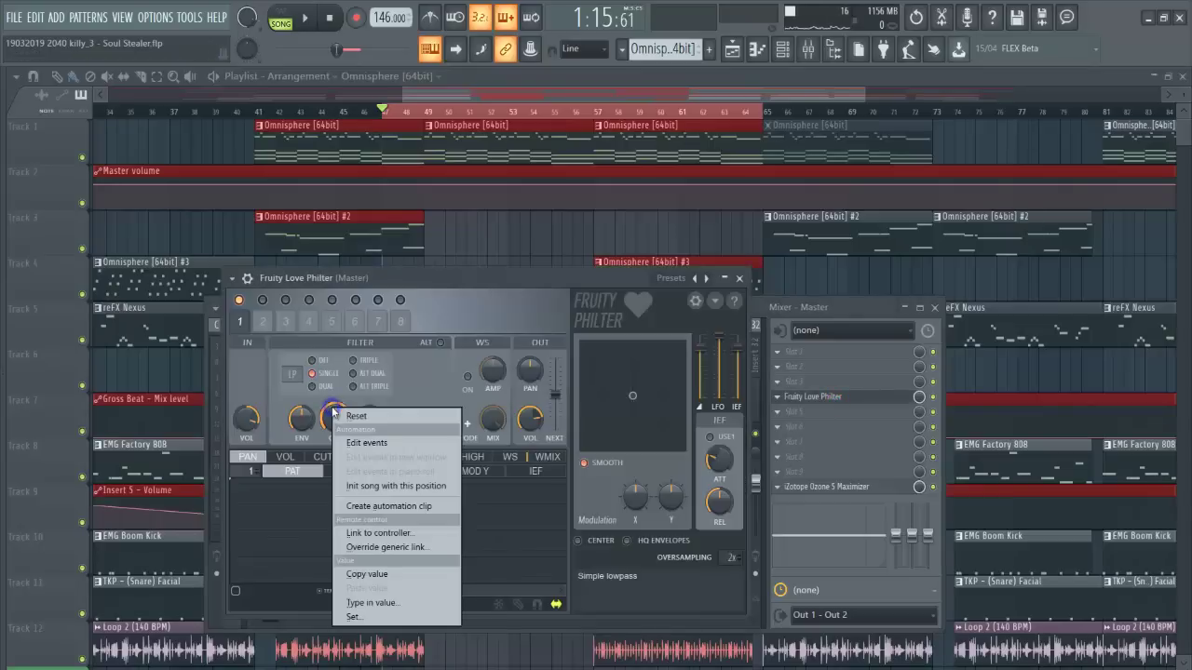
pyautogui.click(388, 505)
pyautogui.click(511, 239)
# Move the cutoff automation clip up to track 4 and the overlapping Omnisphere #3 clip at bar 57 down to track 8.
pyautogui.scroll(-1, 487, 540)
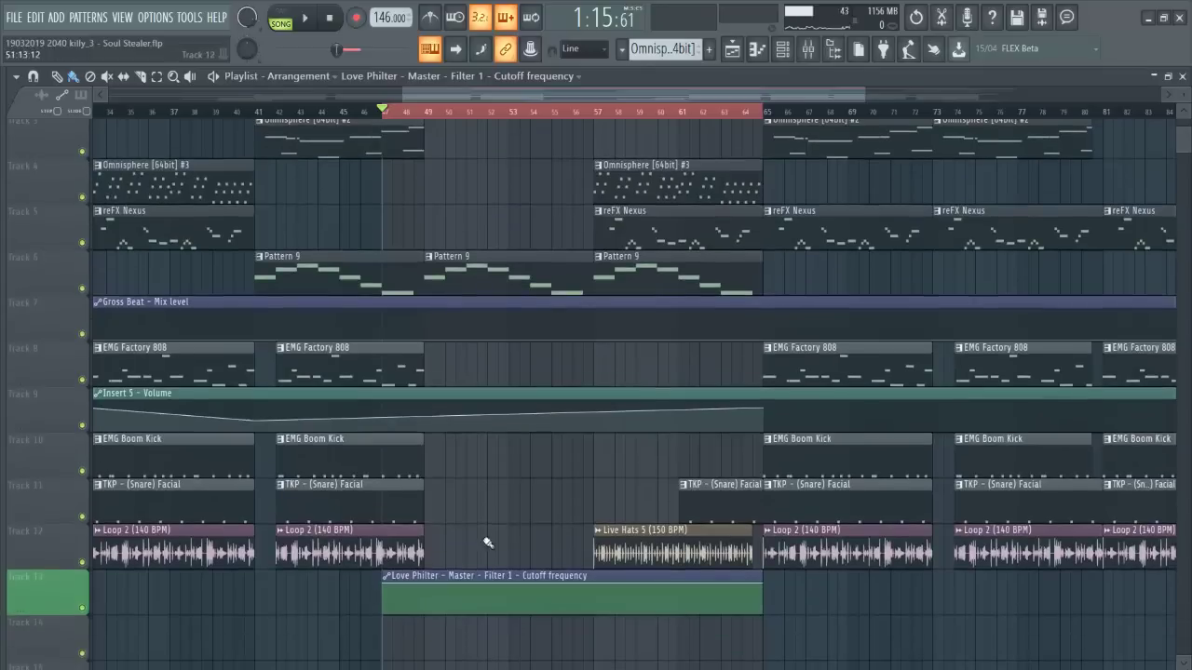
pyautogui.moveTo(464, 573); pyautogui.dragTo(460, 265)
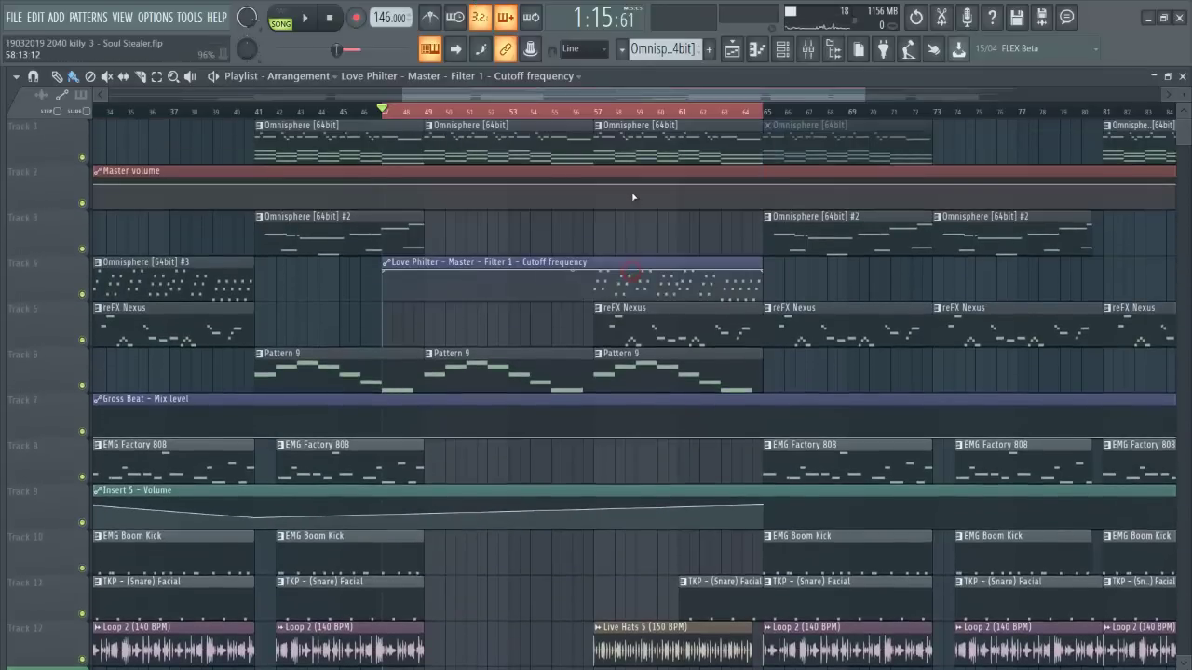
pyautogui.moveTo(576, 260); pyautogui.dragTo(575, 213)
pyautogui.moveTo(621, 266); pyautogui.dragTo(619, 486)
pyautogui.moveTo(599, 215); pyautogui.dragTo(598, 275)
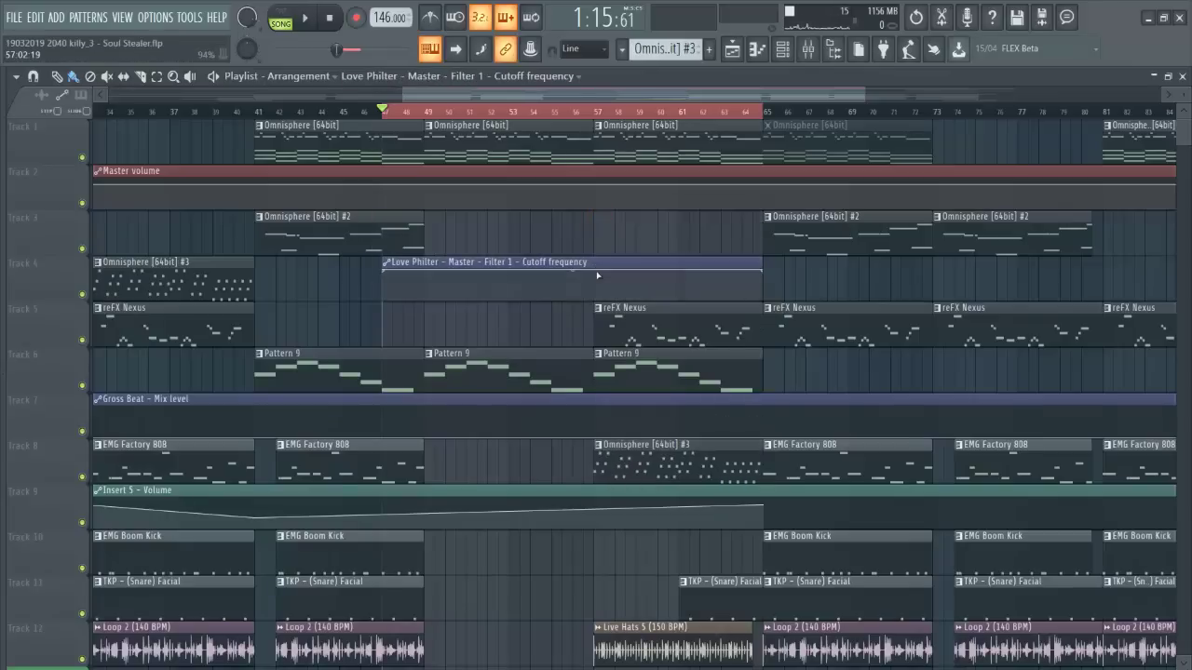
# Add cutoff automation points at bars 49 and 53, dipping to about 40% at bar 53, and audition from bar 49.
pyautogui.press('space')
pyautogui.press('space')
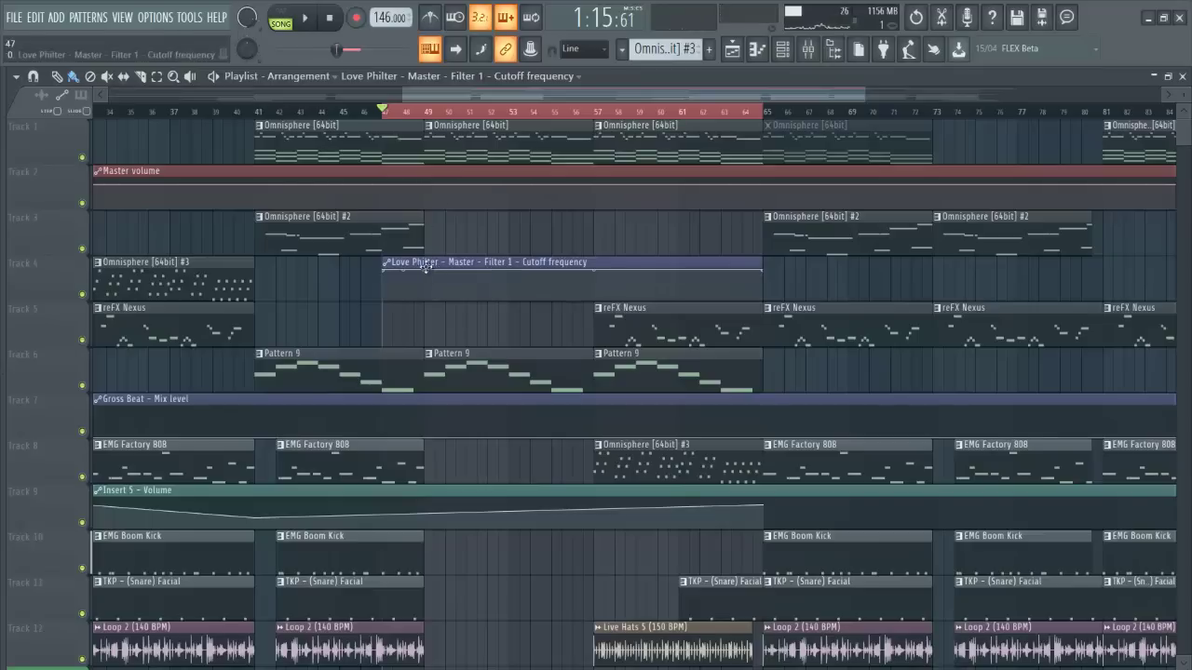
pyautogui.rightClick(509, 290)
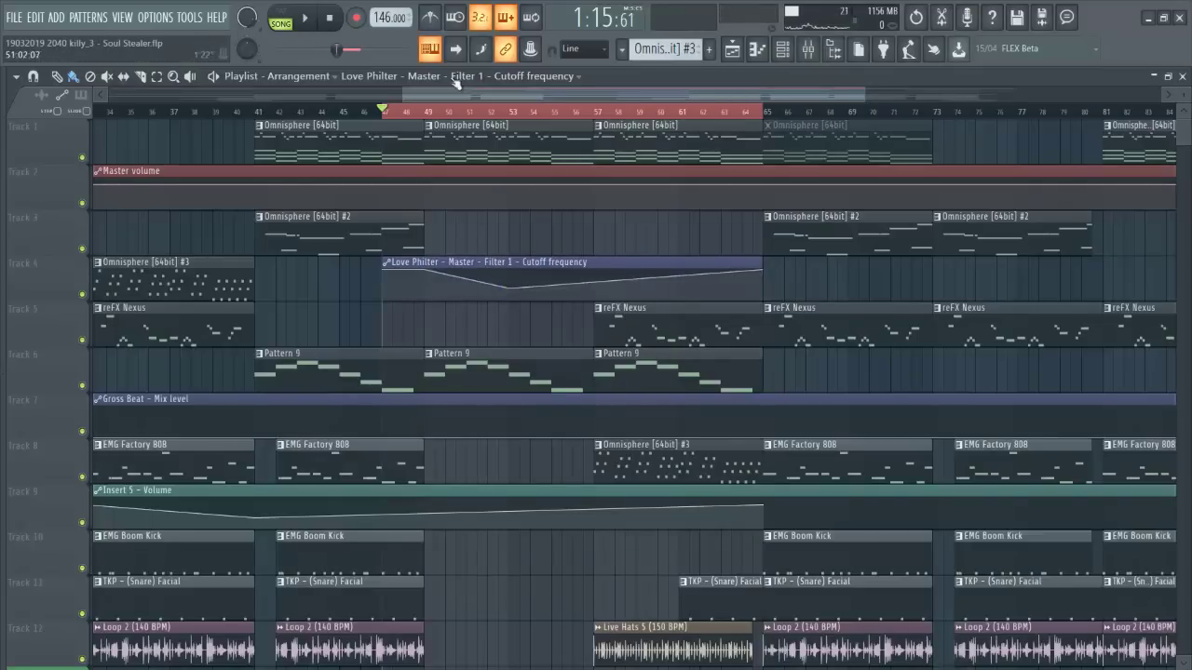
pyautogui.press('space')
pyautogui.click(426, 112)
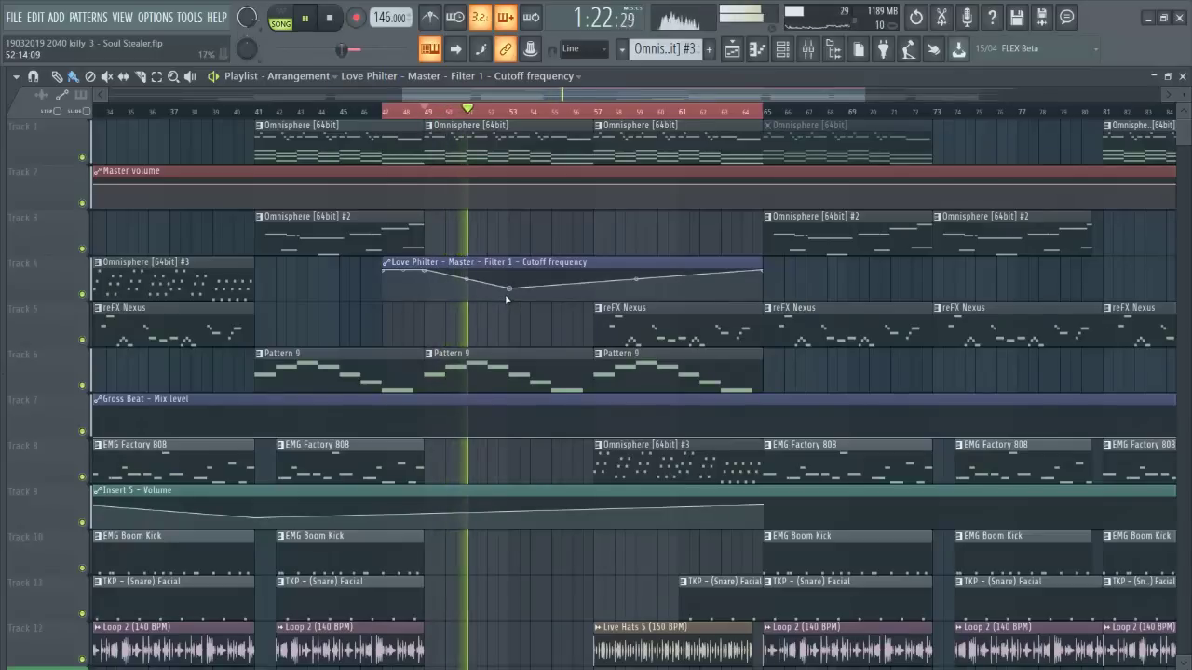
pyautogui.press('space')
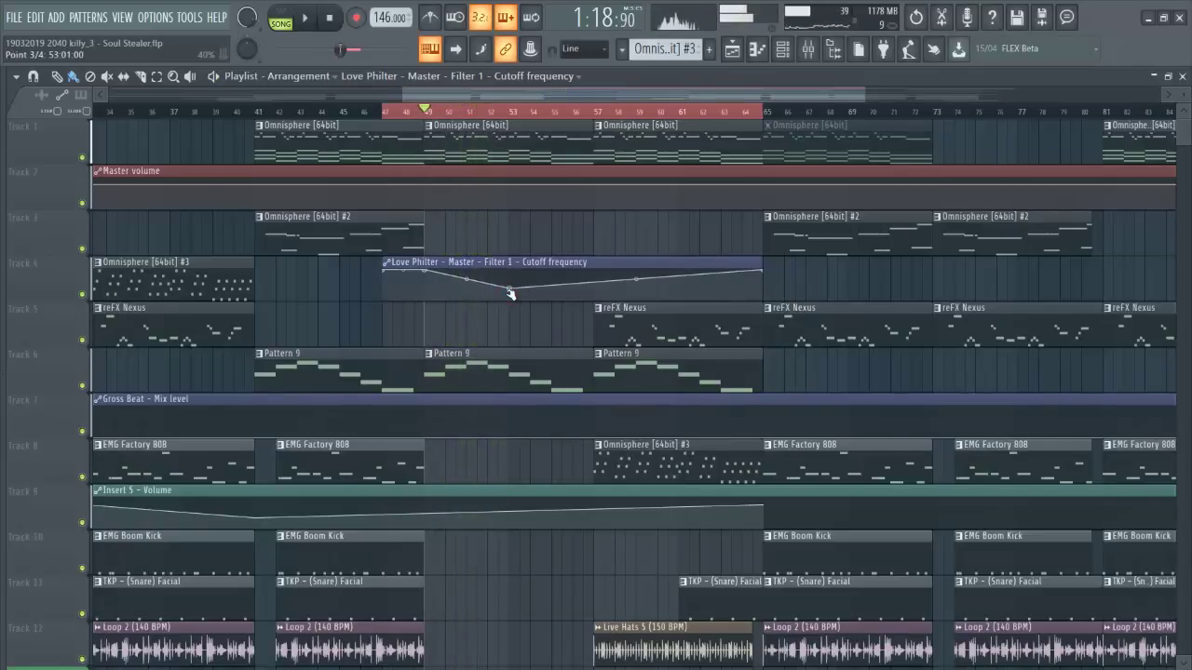
# Reshape the cutoff automation into a curved drop to about 27% at bar 51 that stays low until about bar 59.
pyautogui.moveTo(510, 291); pyautogui.dragTo(465, 296)
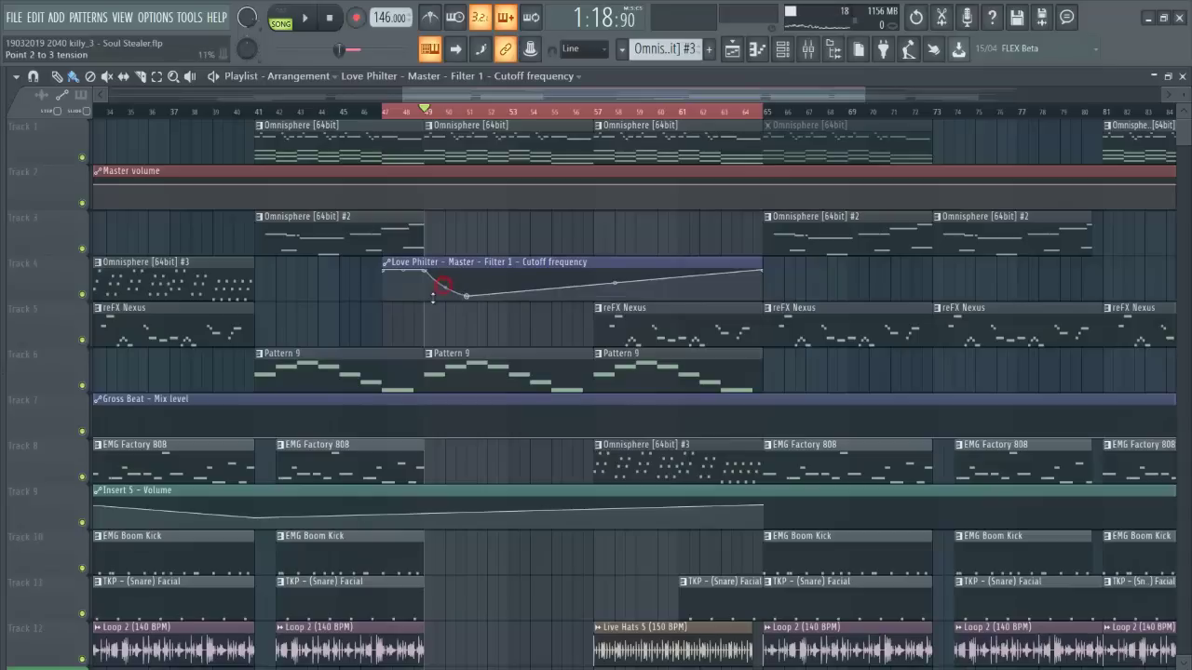
pyautogui.press('space')
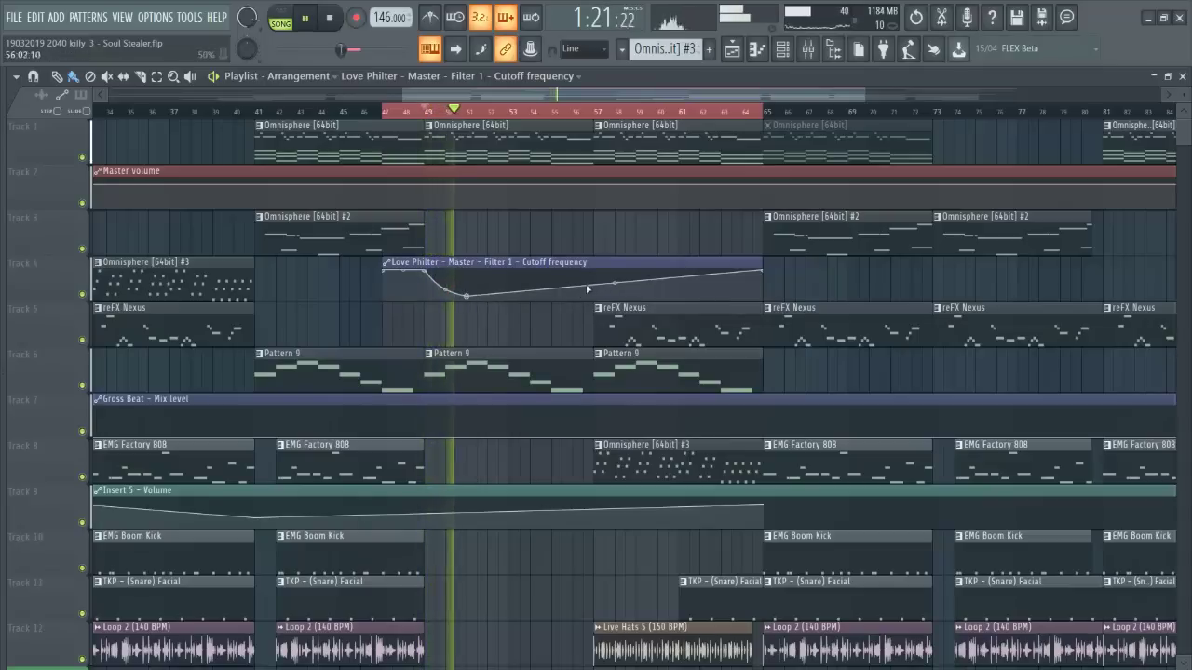
pyautogui.press('space')
pyautogui.press('space')
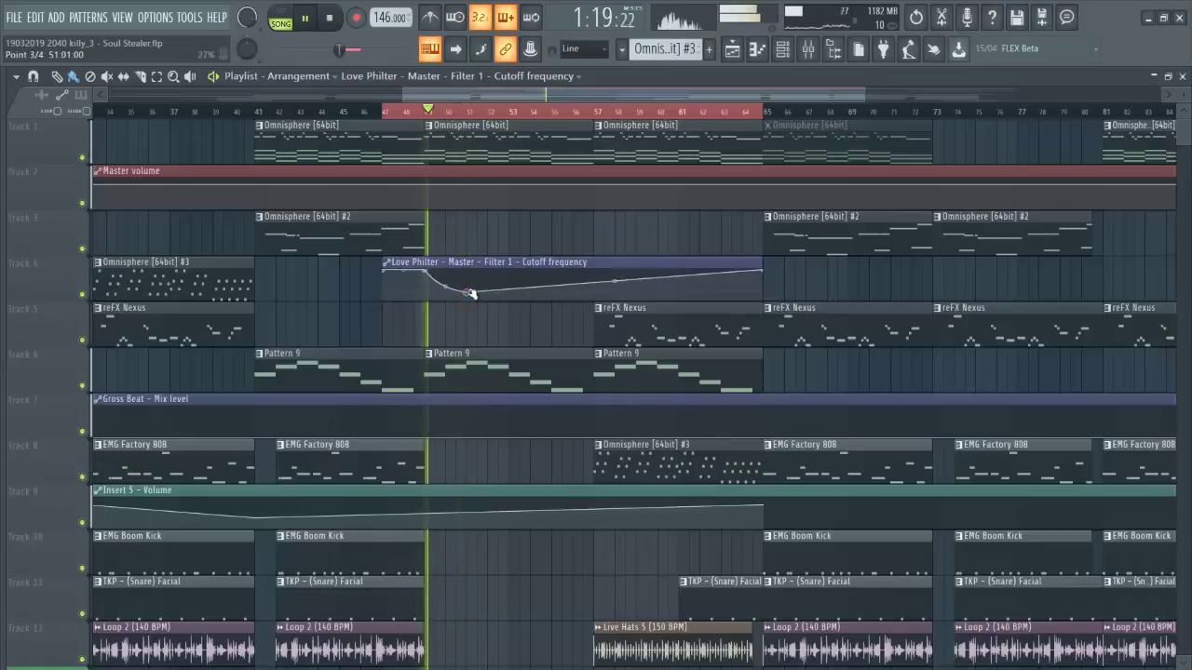
pyautogui.click(638, 293)
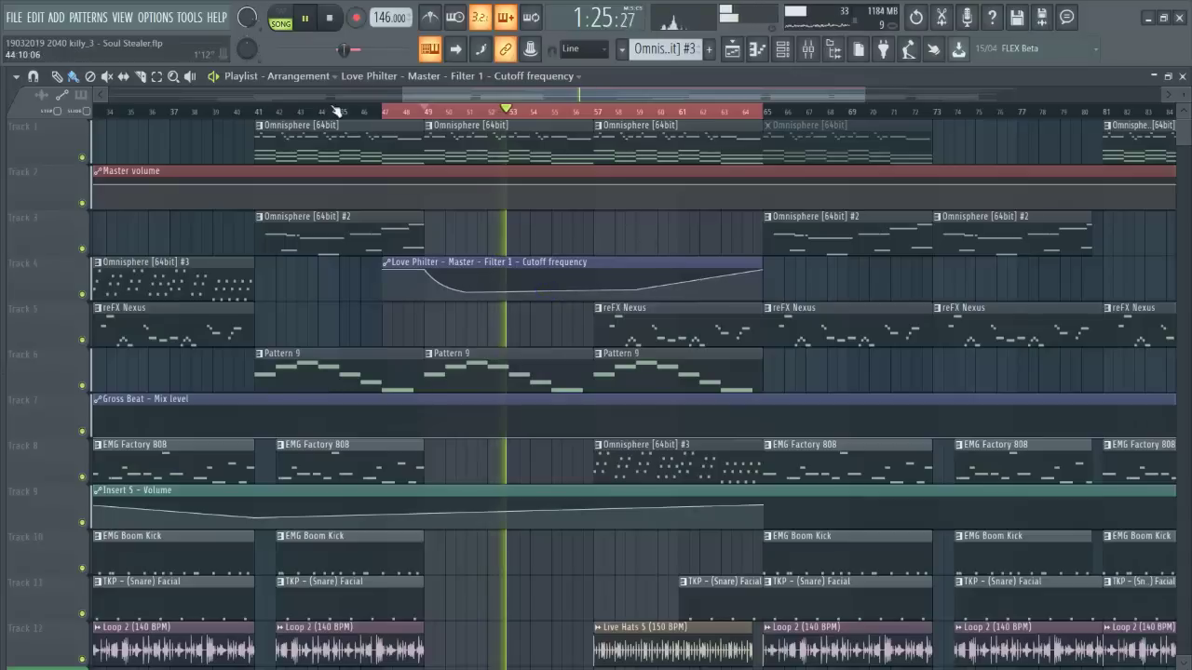
# Check the Insert 1 and Master tracks in the mixer during playback, then close the mixer and stop playback.
pyautogui.click(122, 17)
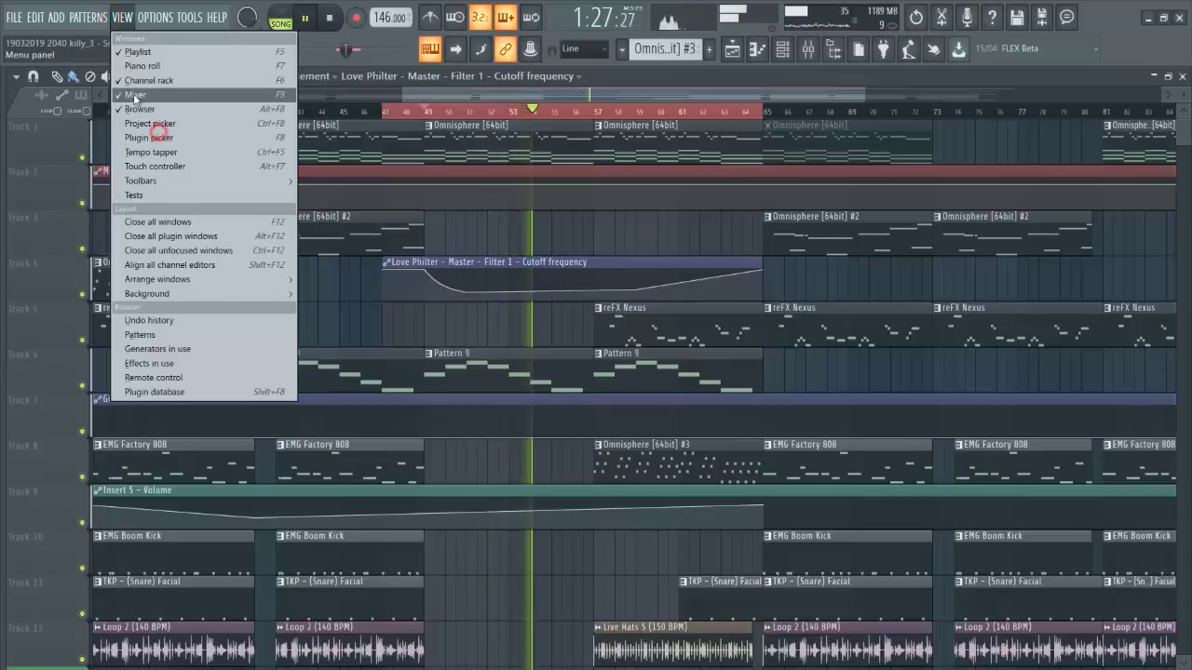
pyautogui.click(140, 103)
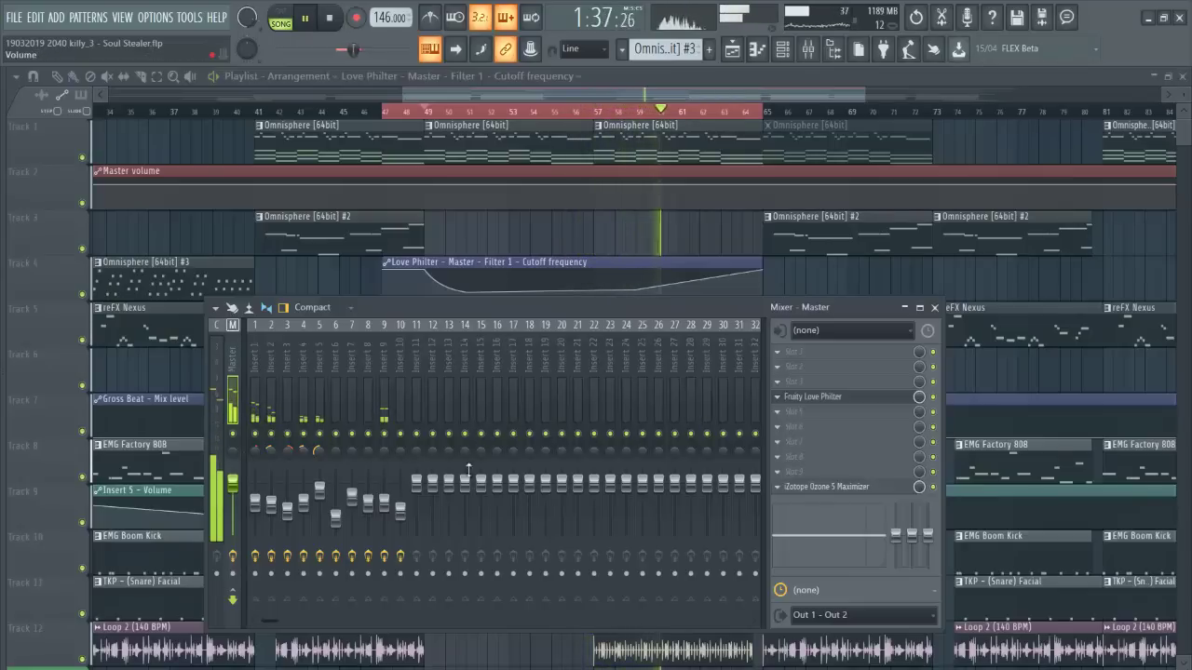
pyautogui.click(257, 404)
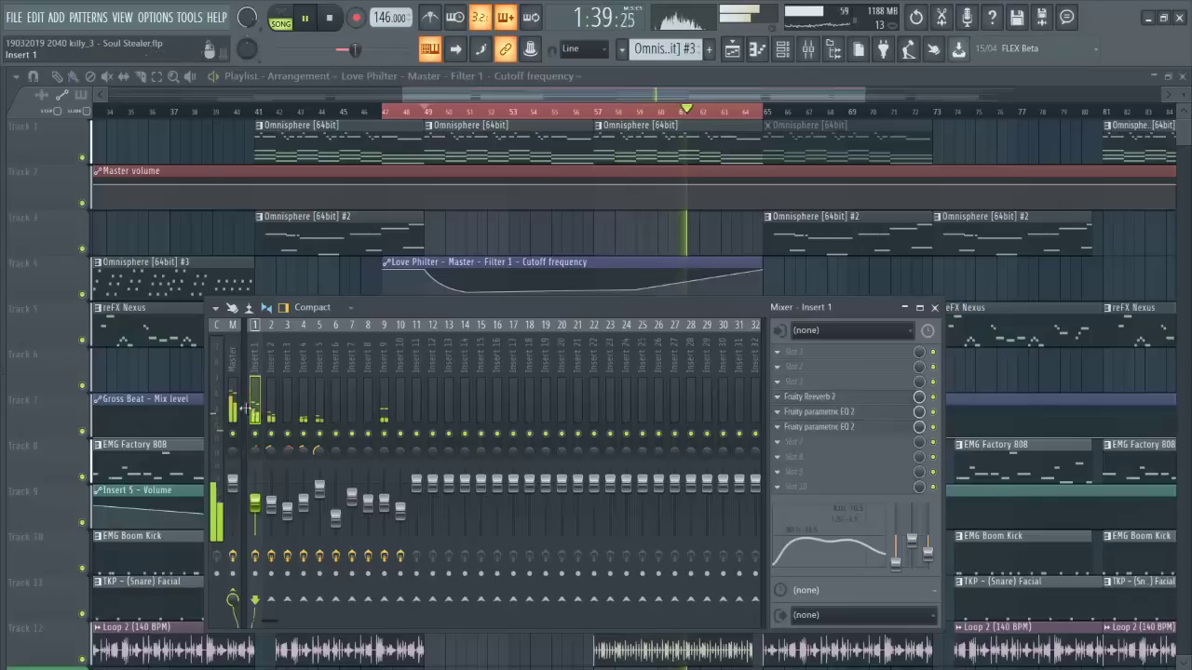
pyautogui.click(237, 407)
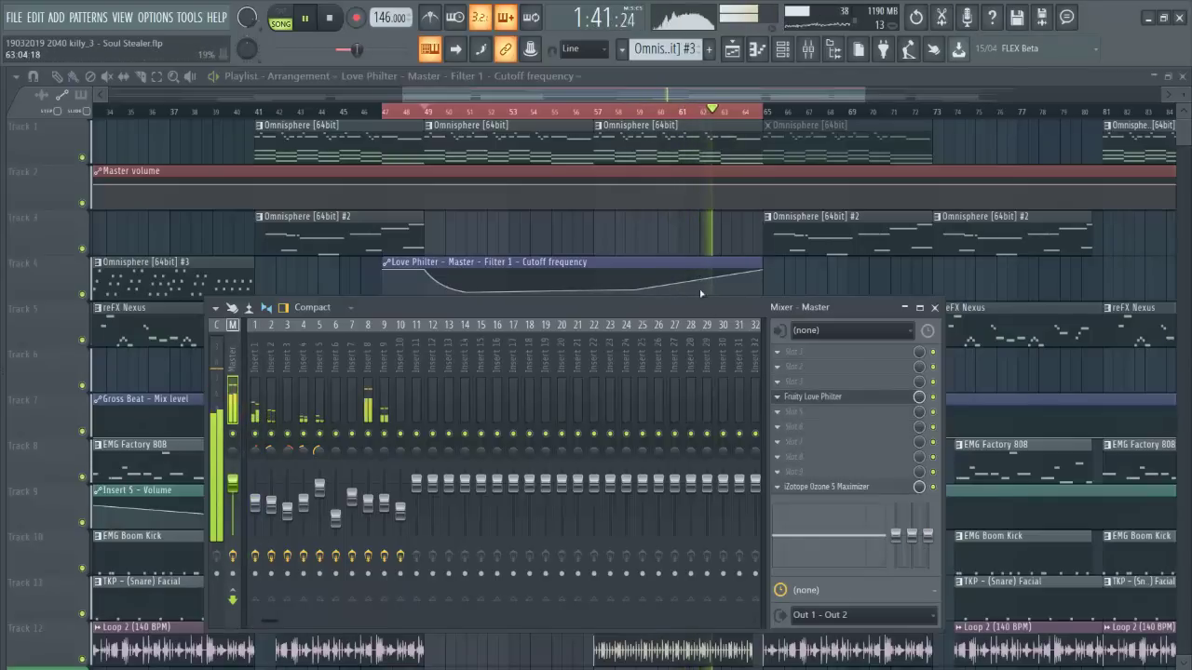
pyautogui.press('F9')
pyautogui.press('space')
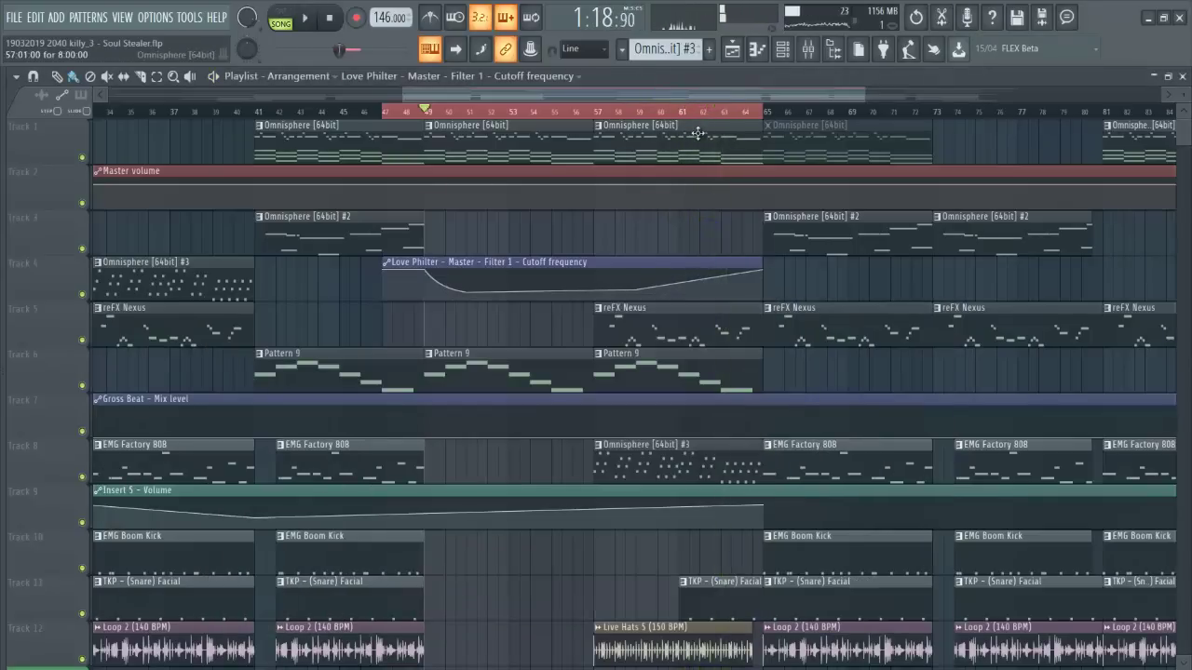
# Add a cutoff automation point at bar 64 at about 50%, audition from bar 59, and curve the final rise steeply up to bar 65.
pyautogui.moveTo(696, 122); pyautogui.dragTo(649, 114)
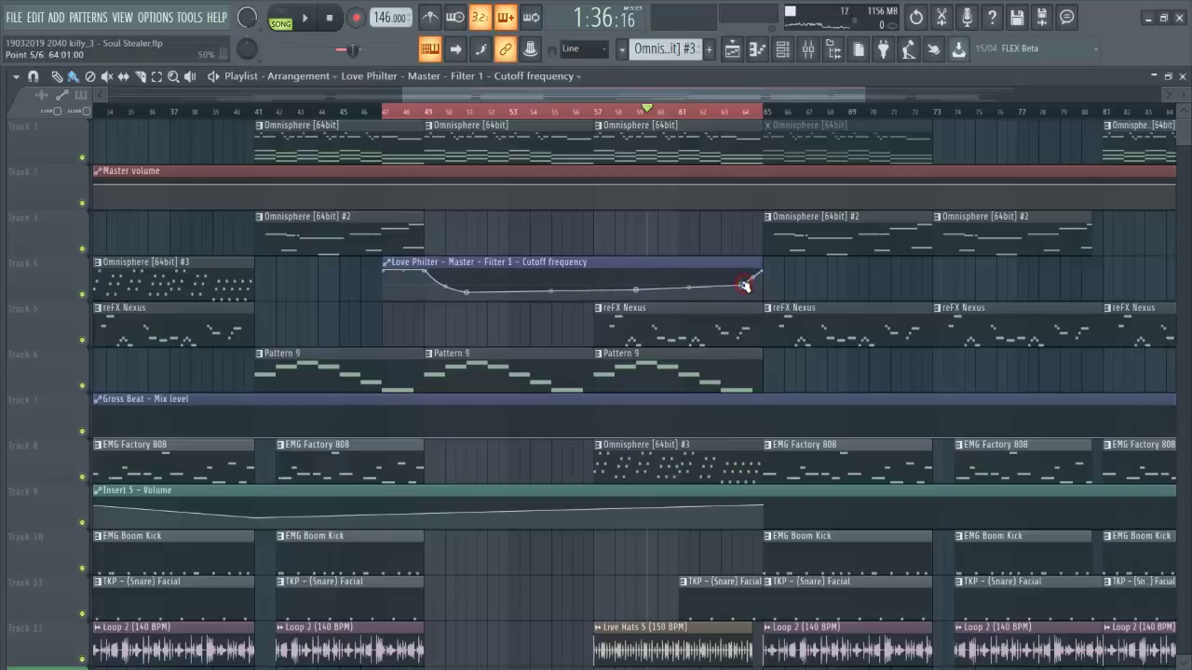
pyautogui.press('space')
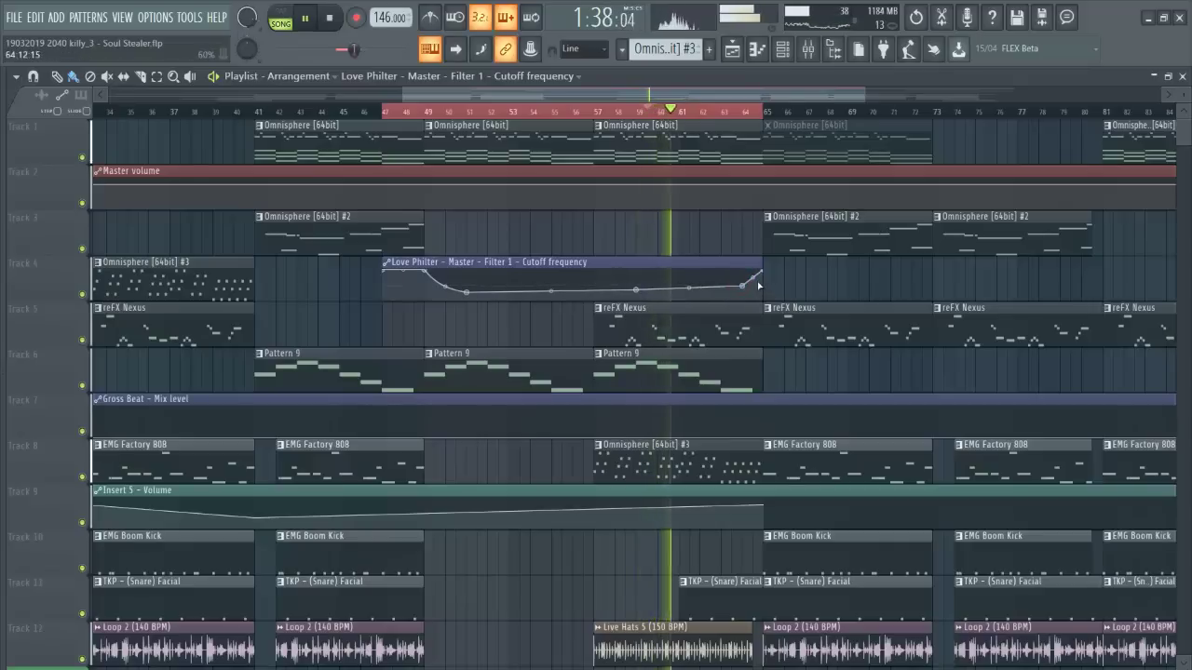
pyautogui.moveTo(753, 277); pyautogui.dragTo(754, 285)
# Clear the playlist's time selection over bars 47 to 65 and audition the whole filter transition from bar 47 past the drop at bar 65.
pyautogui.rightClick(407, 110)
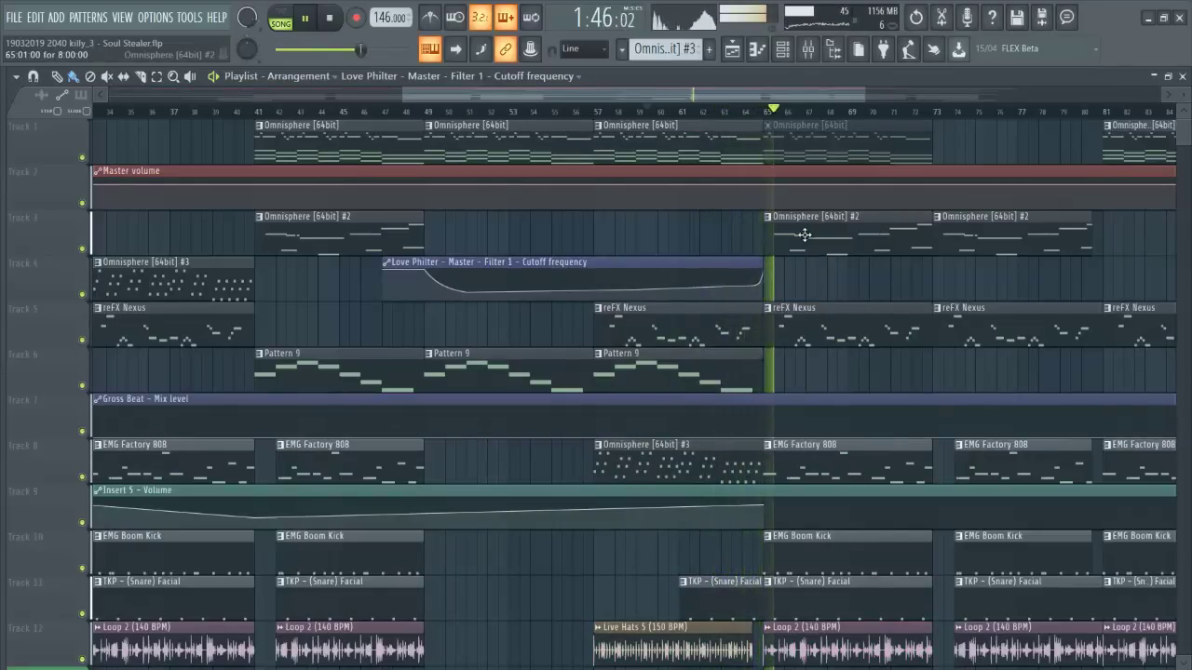
pyautogui.press('space')
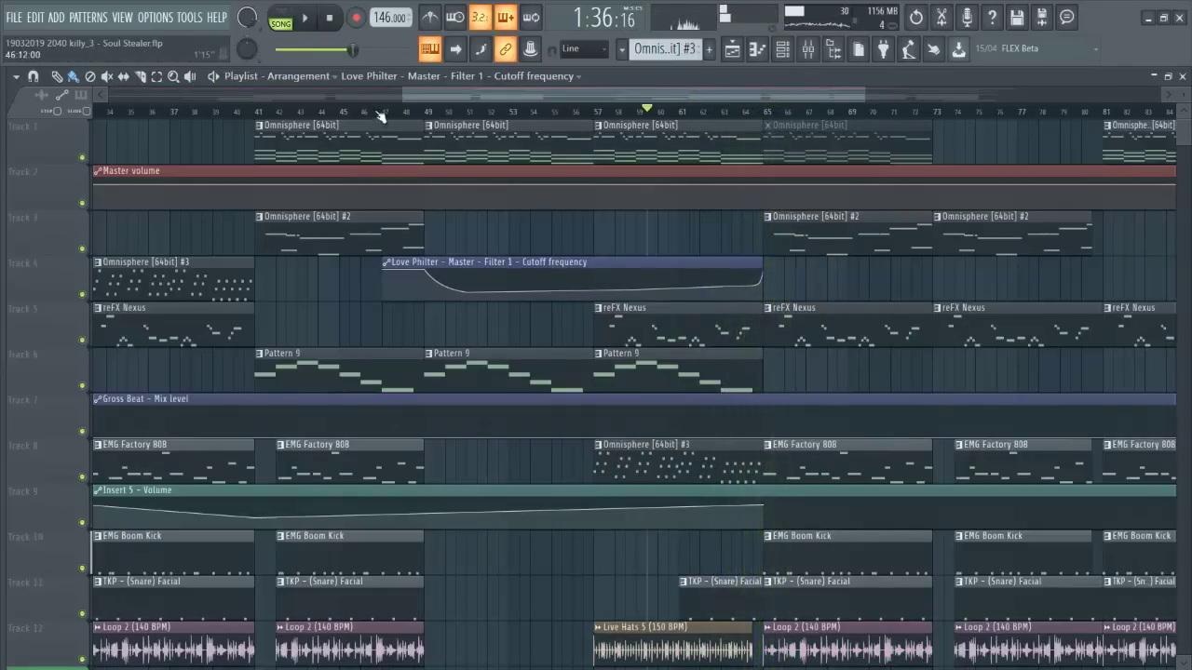
pyautogui.press('space')
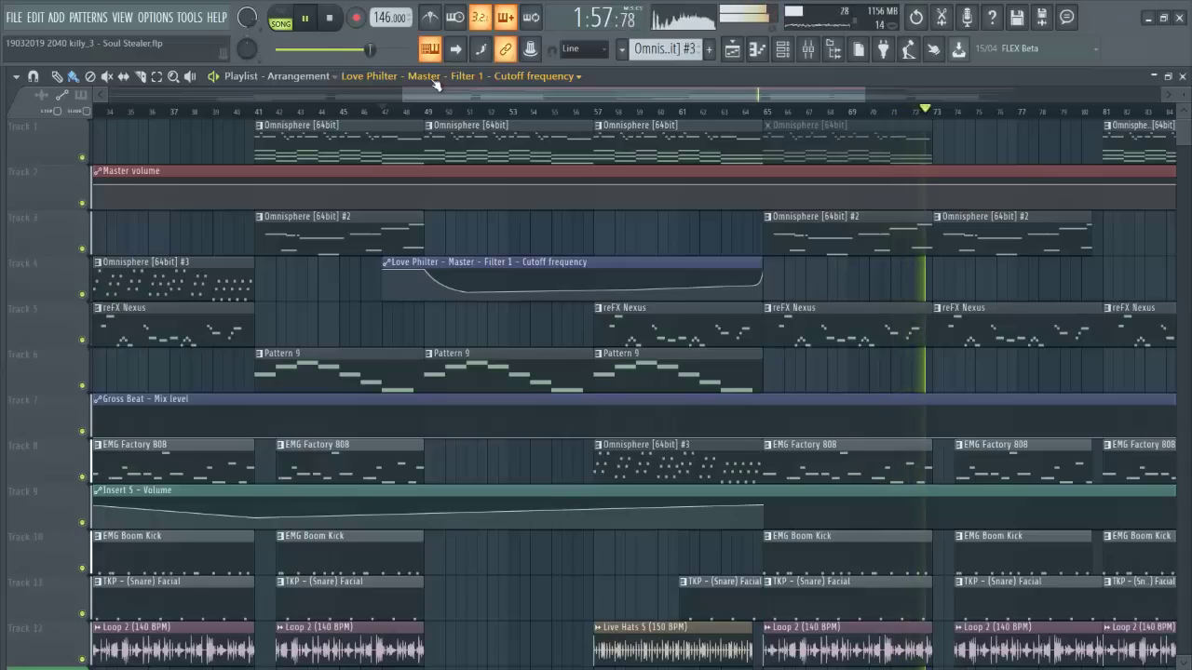
pyautogui.press('space')
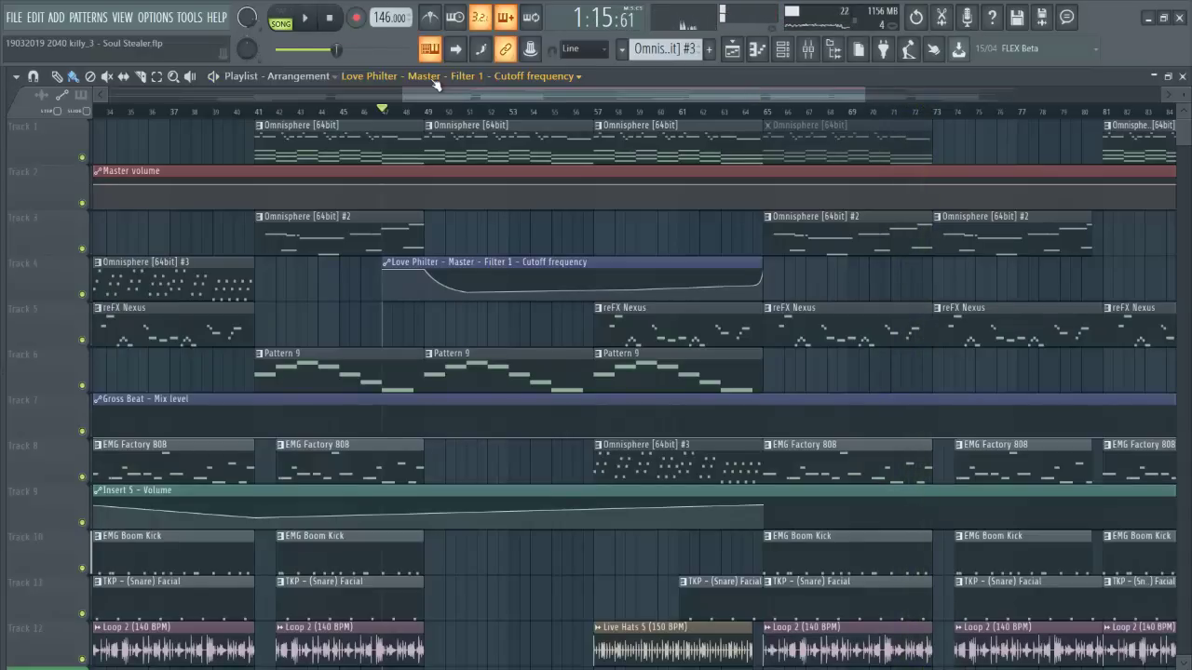